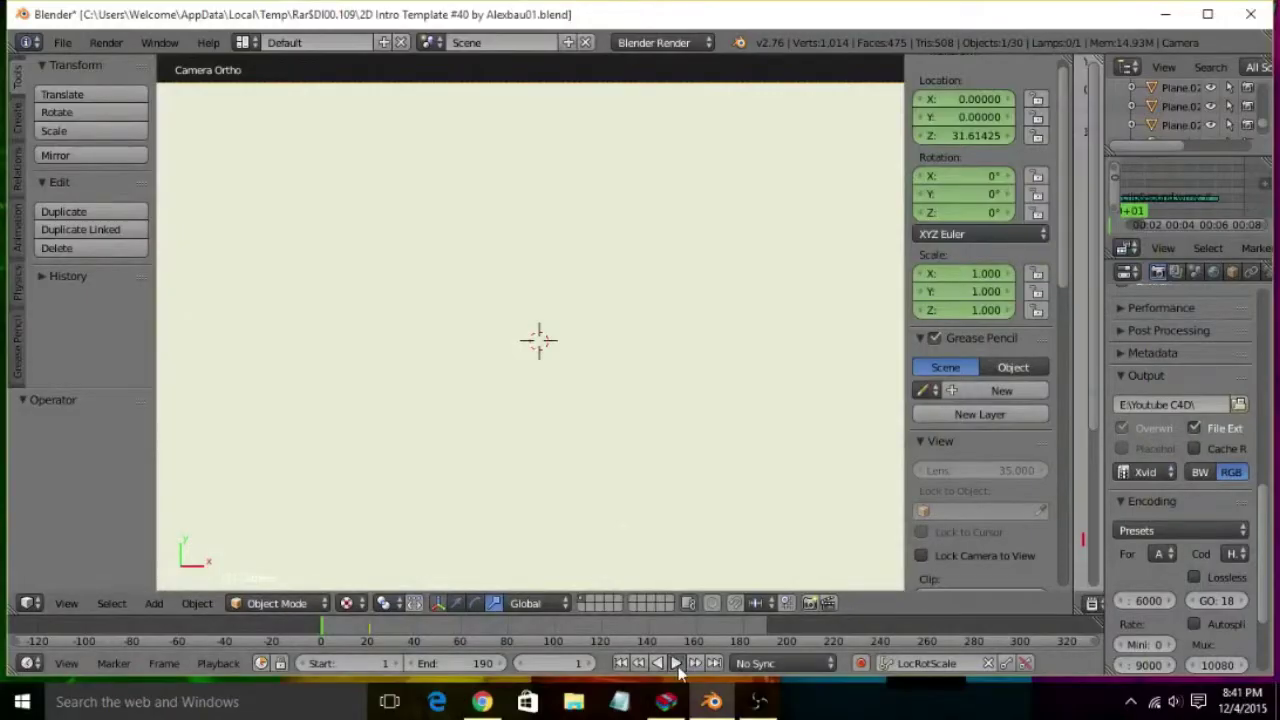
# Step: Play the intro animation and stop it at frame 71, where the YOURNAME banner shows
pyautogui.click(677, 664)
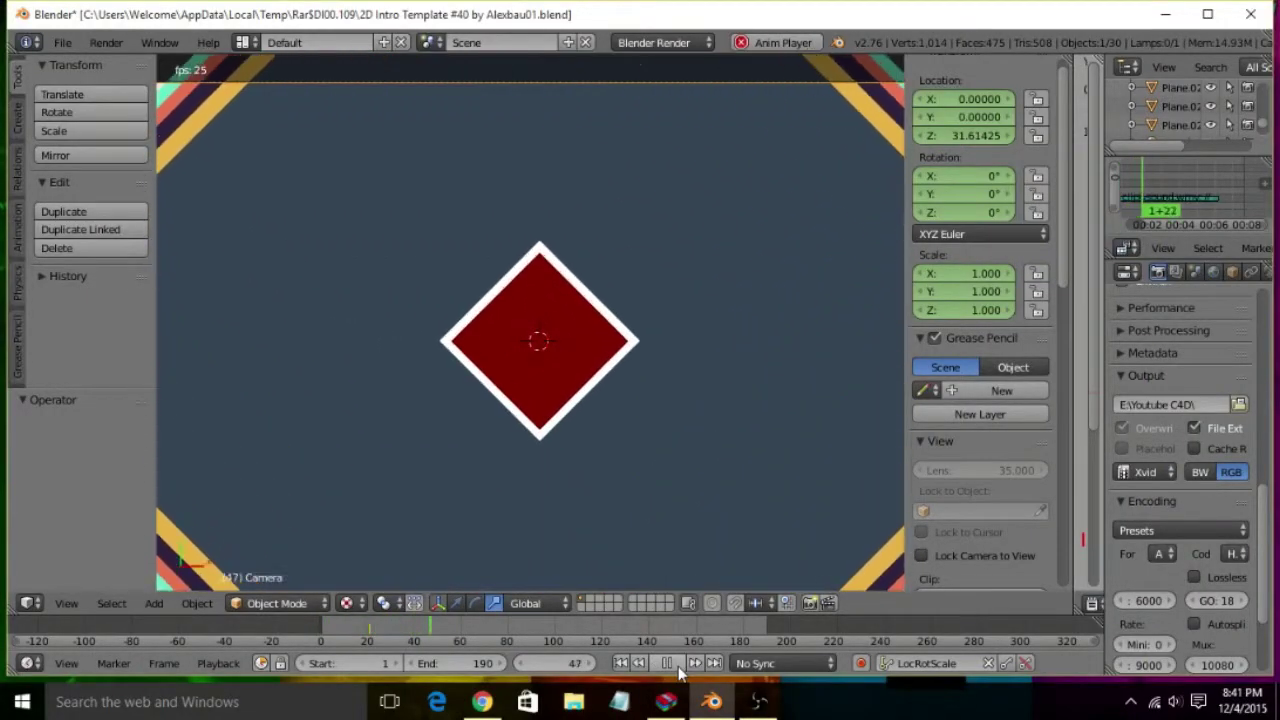
pyautogui.click(667, 663)
# Step: Select the YOURNAME text object and retype its text as DOTDASHES in Edit Mode
pyautogui.rightClick(545, 468)
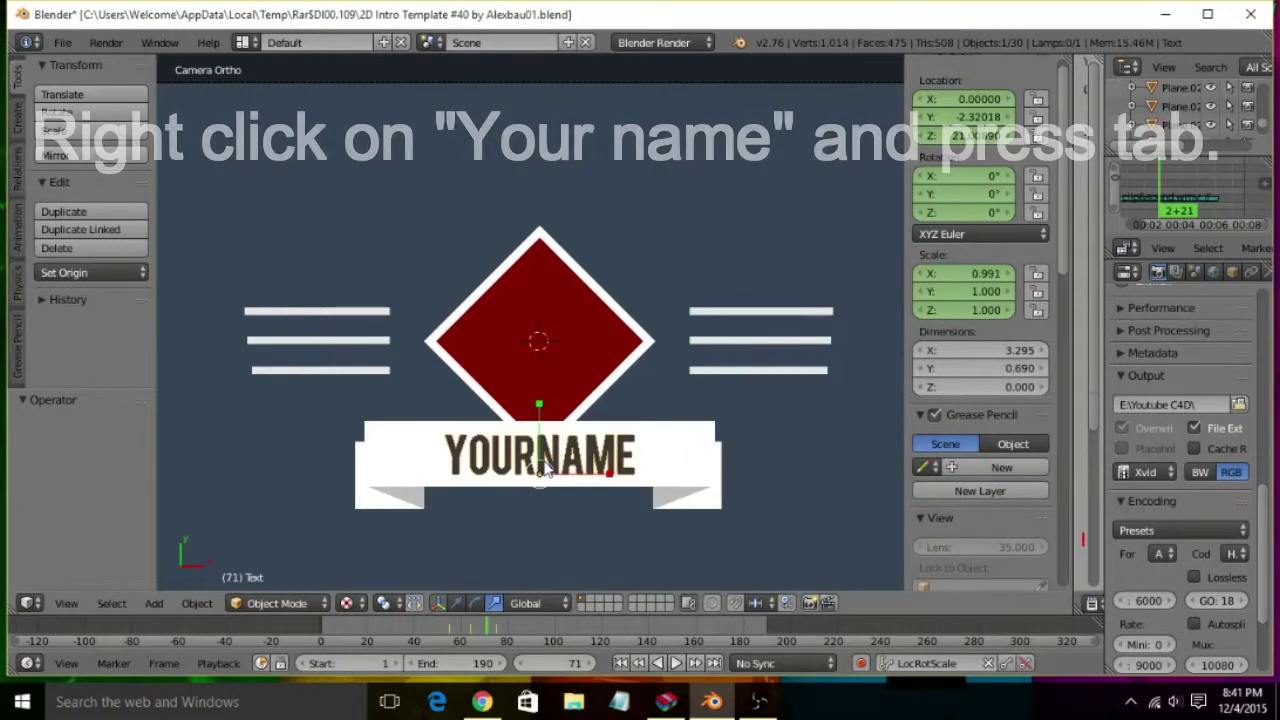
pyautogui.press('Tab')
pyautogui.press('BackSpace')
pyautogui.press('BackSpace')
pyautogui.press('BackSpace')
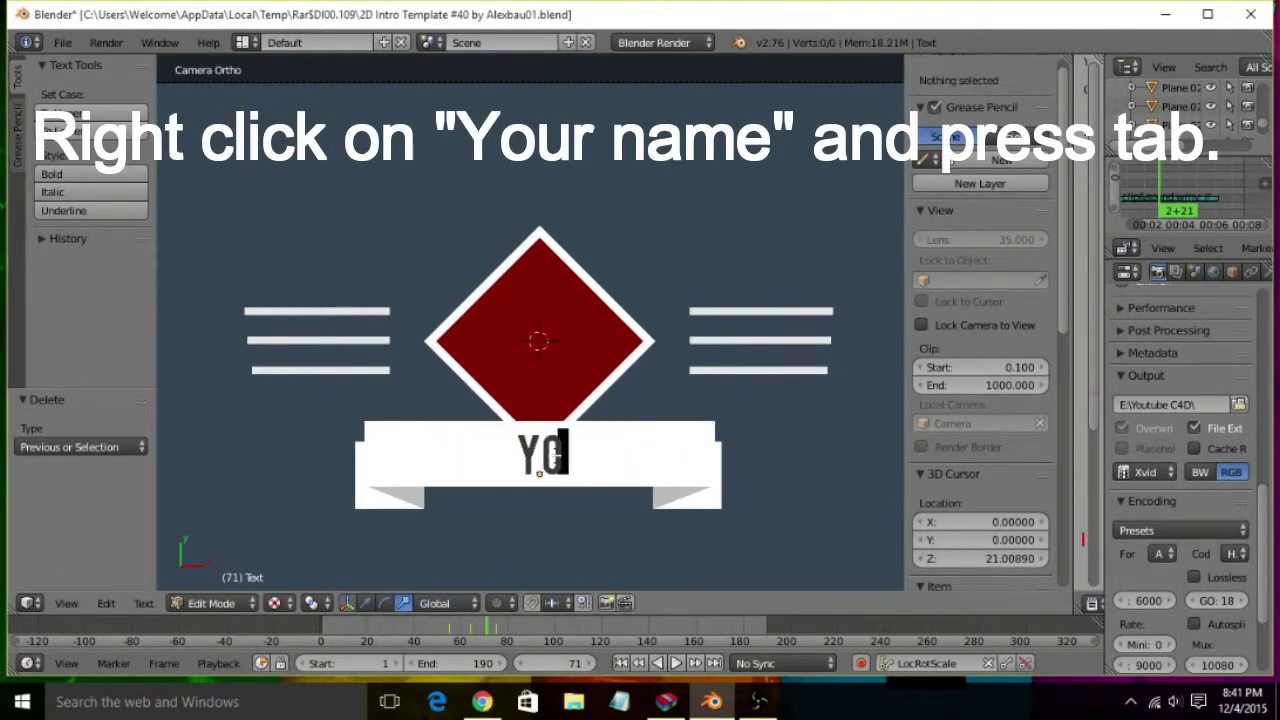
pyautogui.press('BackSpace')
pyautogui.press('BackSpace')
pyautogui.write('DOTD')
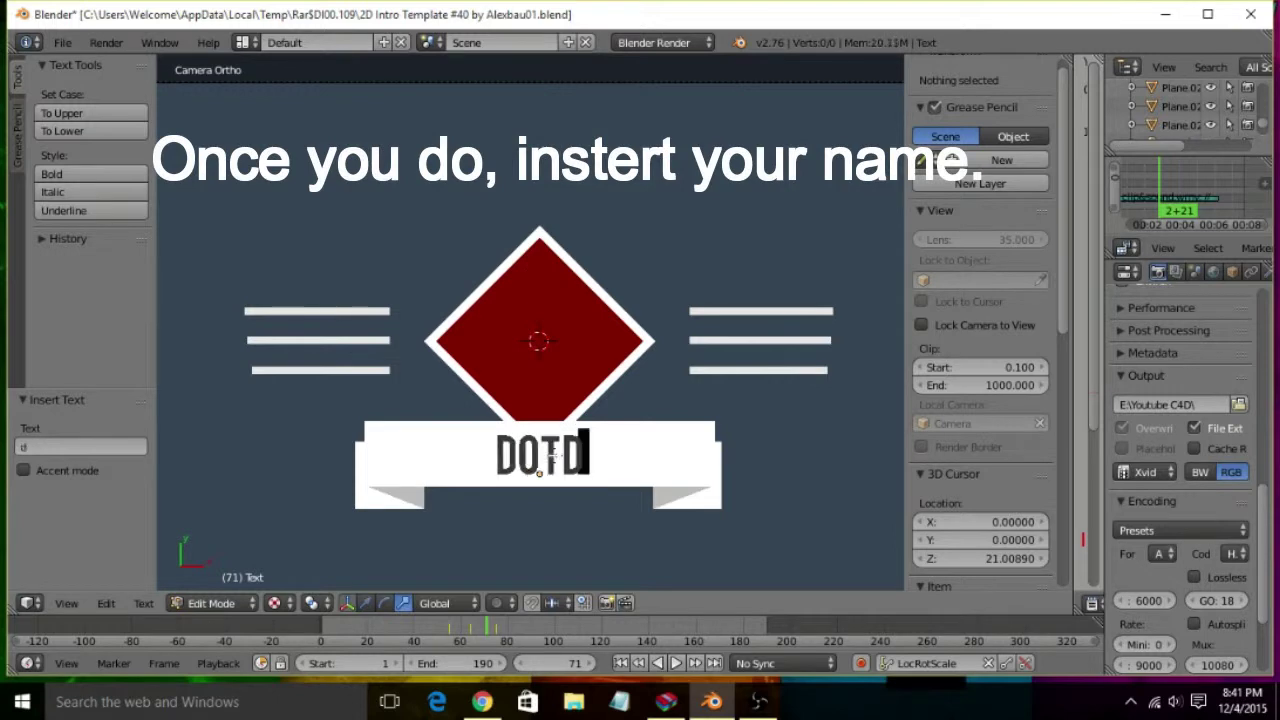
pyautogui.write('ASHES')
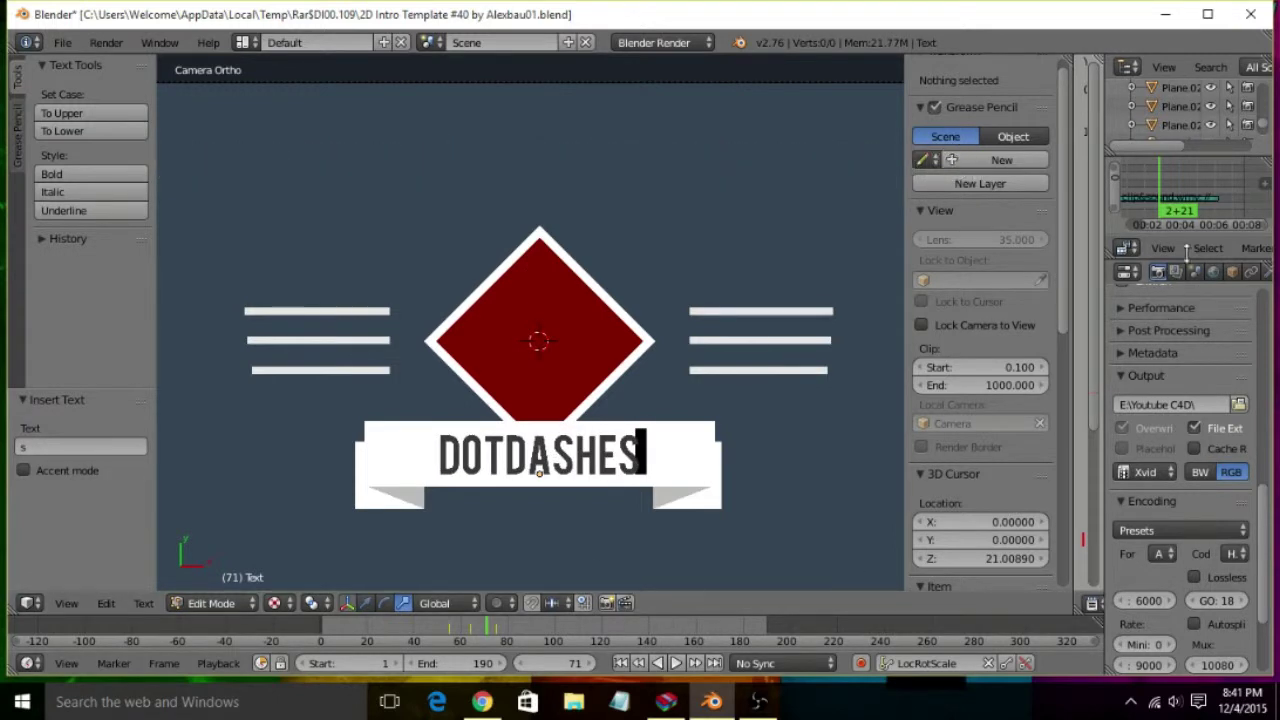
pyautogui.scroll(8, 1141, 413)
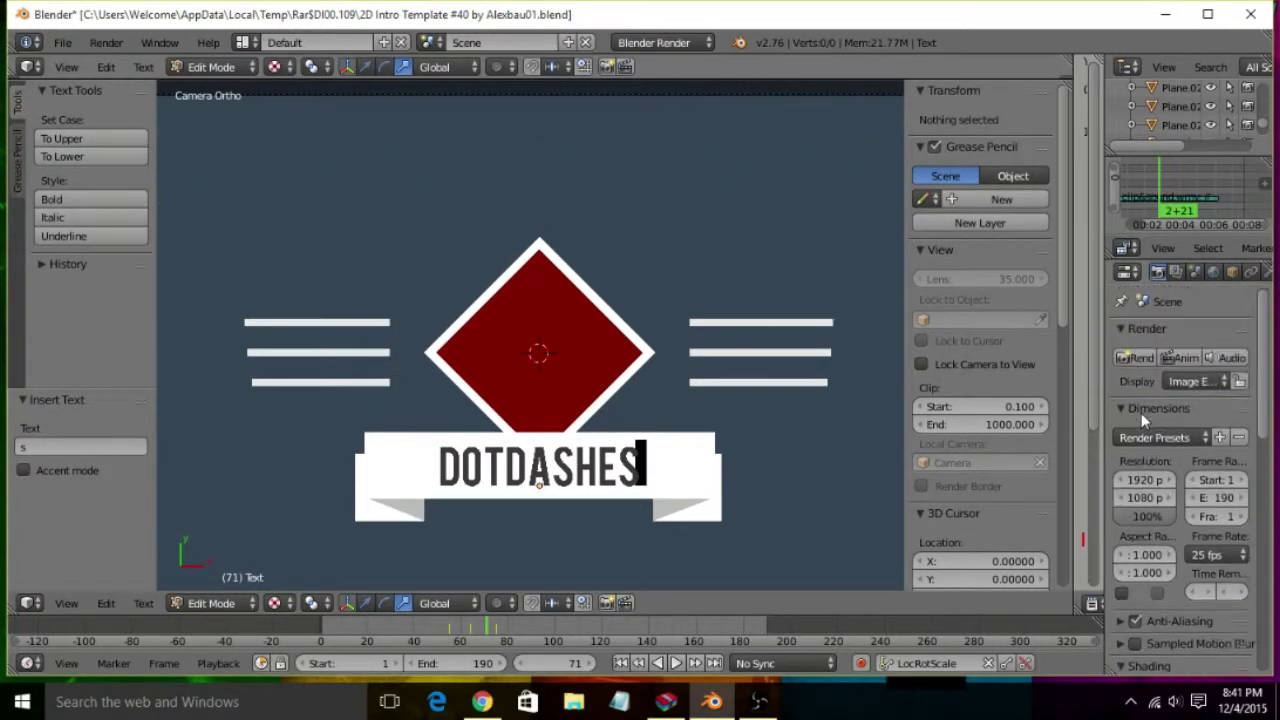
# Step: Render the full 190-frame intro animation at 1920×1080, 25 fps
pyautogui.click(1176, 361)
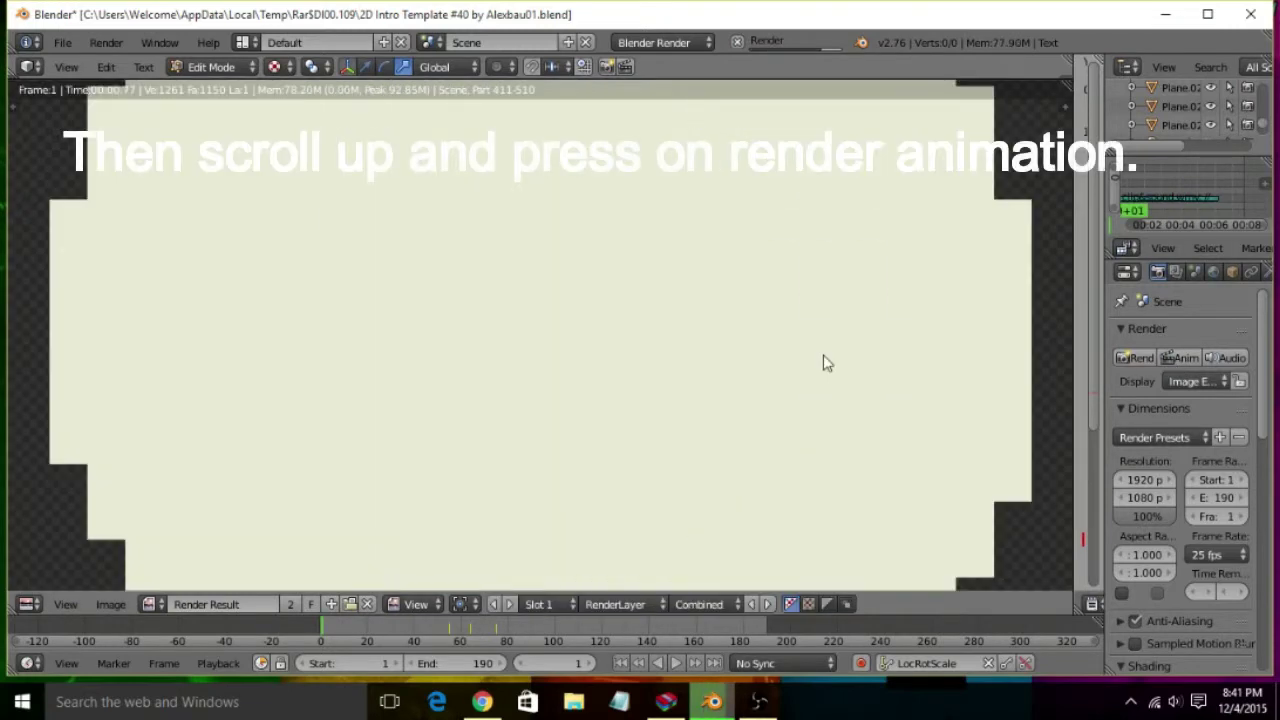
pyautogui.scroll(-3, 1161, 478)
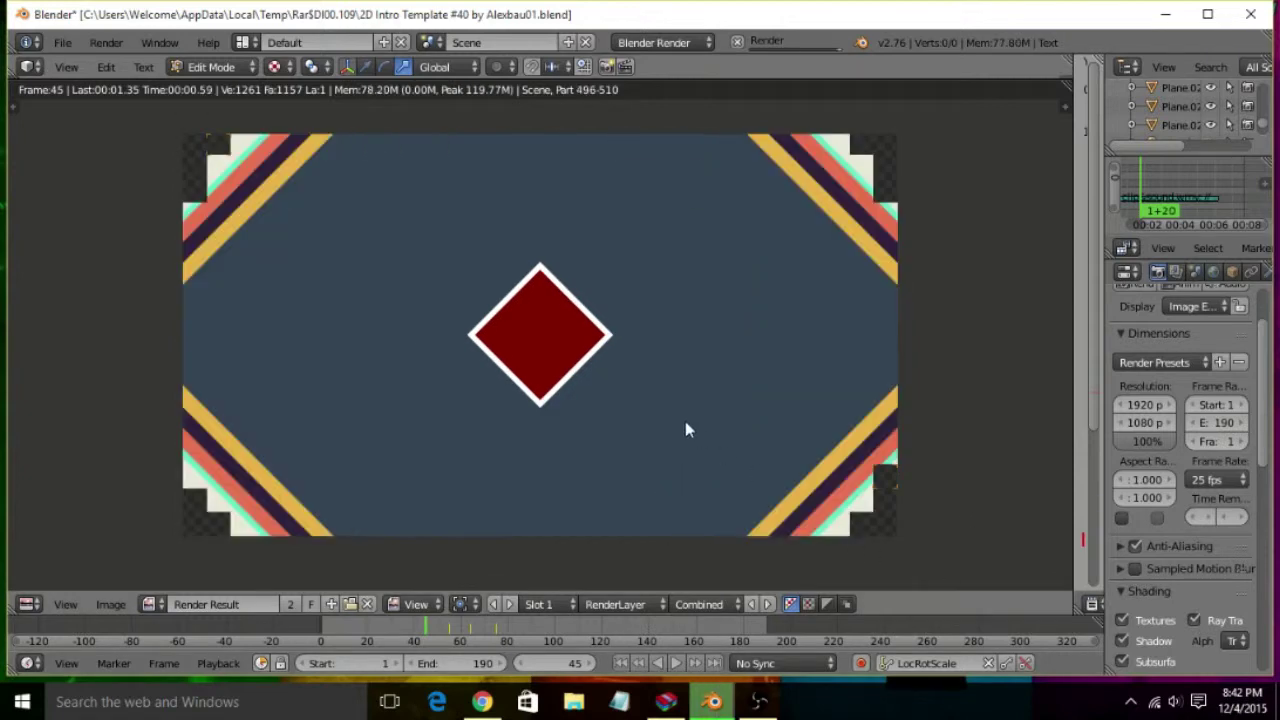
pyautogui.scroll(2, 685, 421)
pyautogui.scroll(-1, 685, 428)
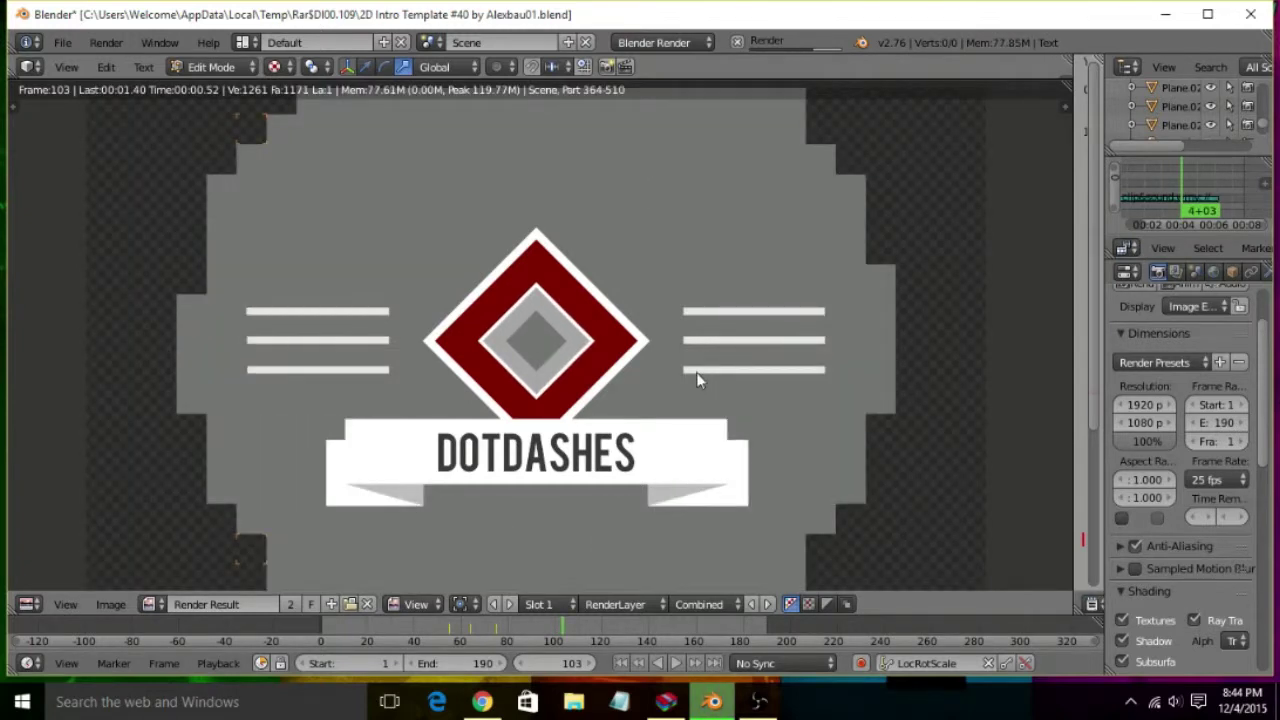
# Step: Browse the render output to D:\Edited youtube videoes\ and start entering the file name Intro
pyautogui.scroll(-3, 1191, 472)
pyautogui.scroll(-3, 1191, 472)
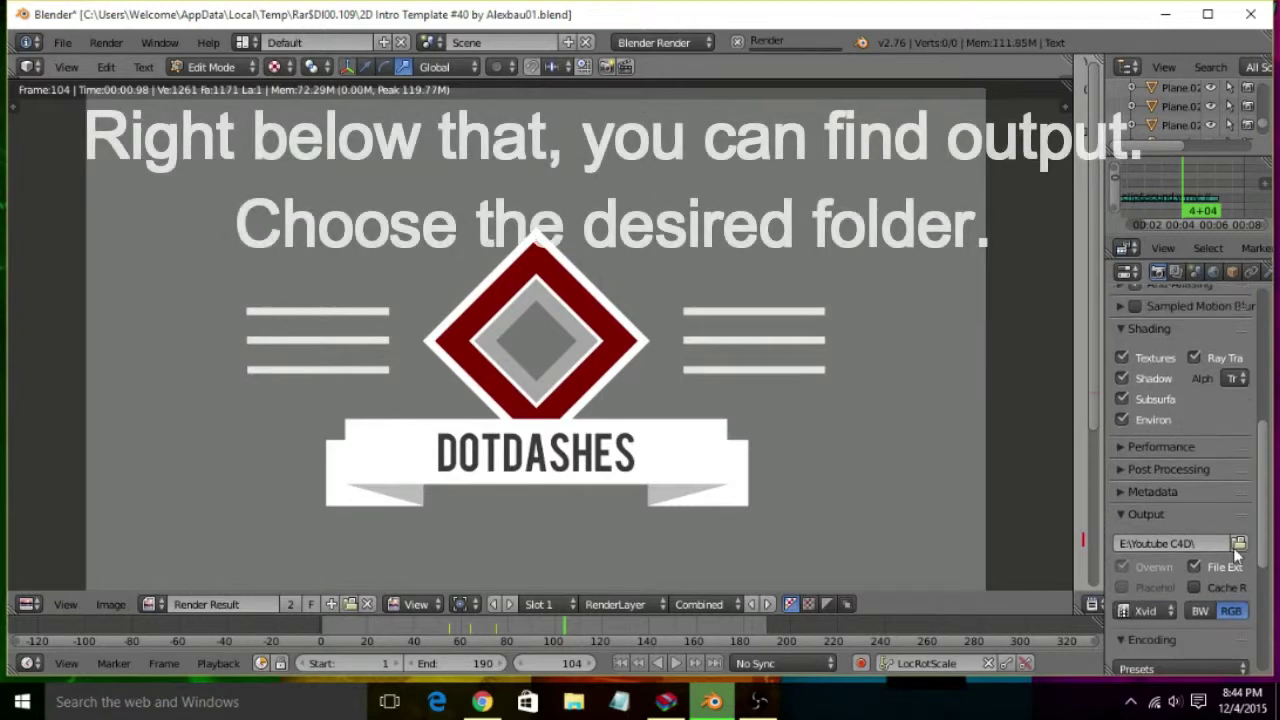
pyautogui.click(1239, 543)
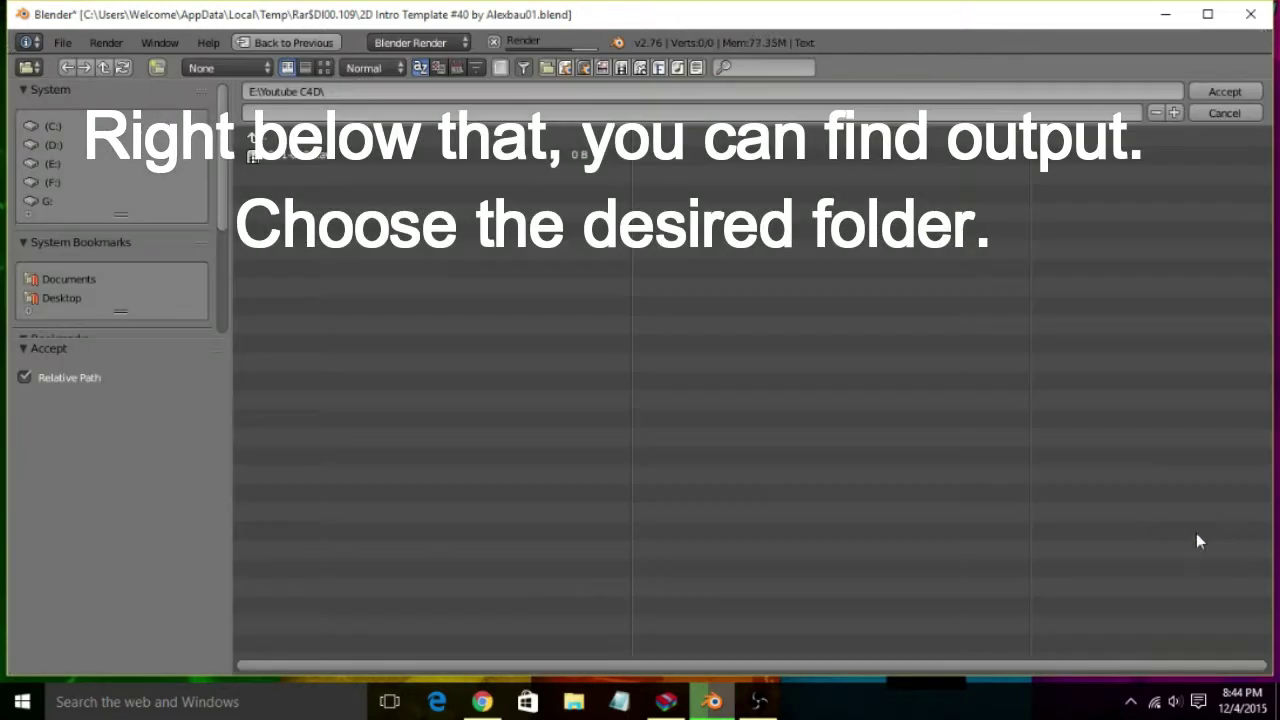
pyautogui.click(53, 145)
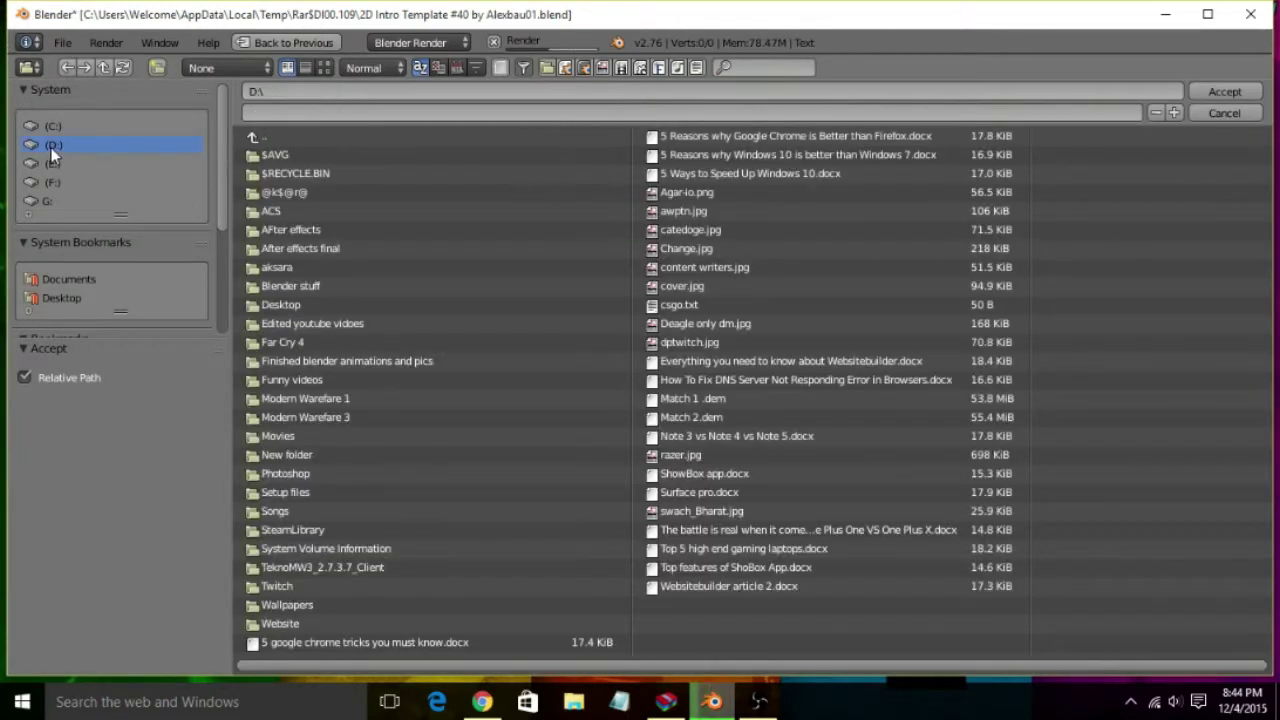
pyautogui.click(55, 165)
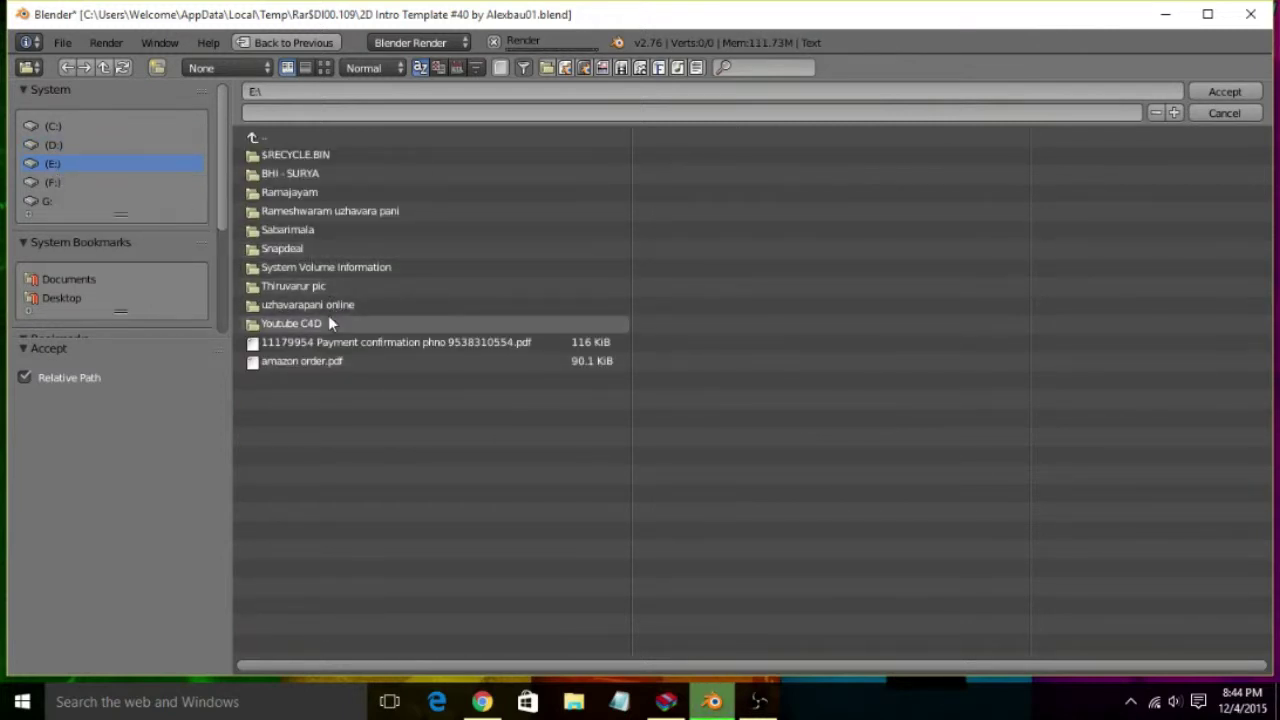
pyautogui.click(77, 145)
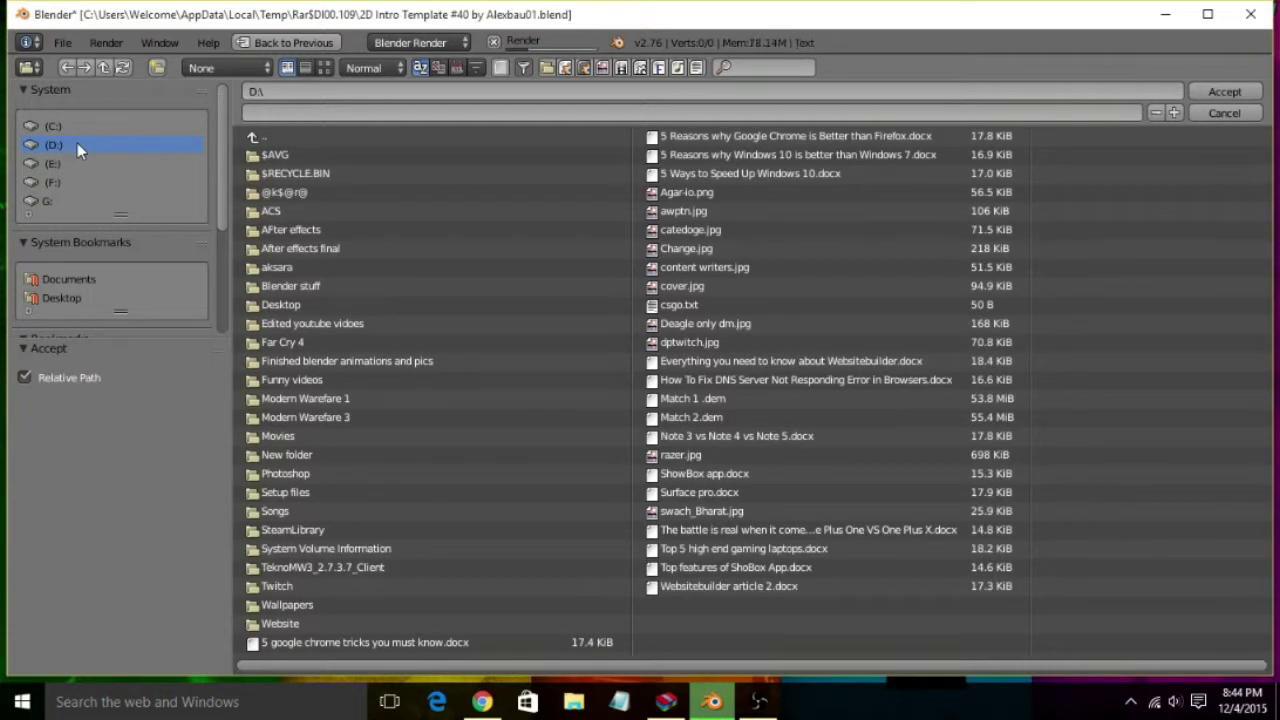
pyautogui.click(317, 325)
pyautogui.click(551, 112)
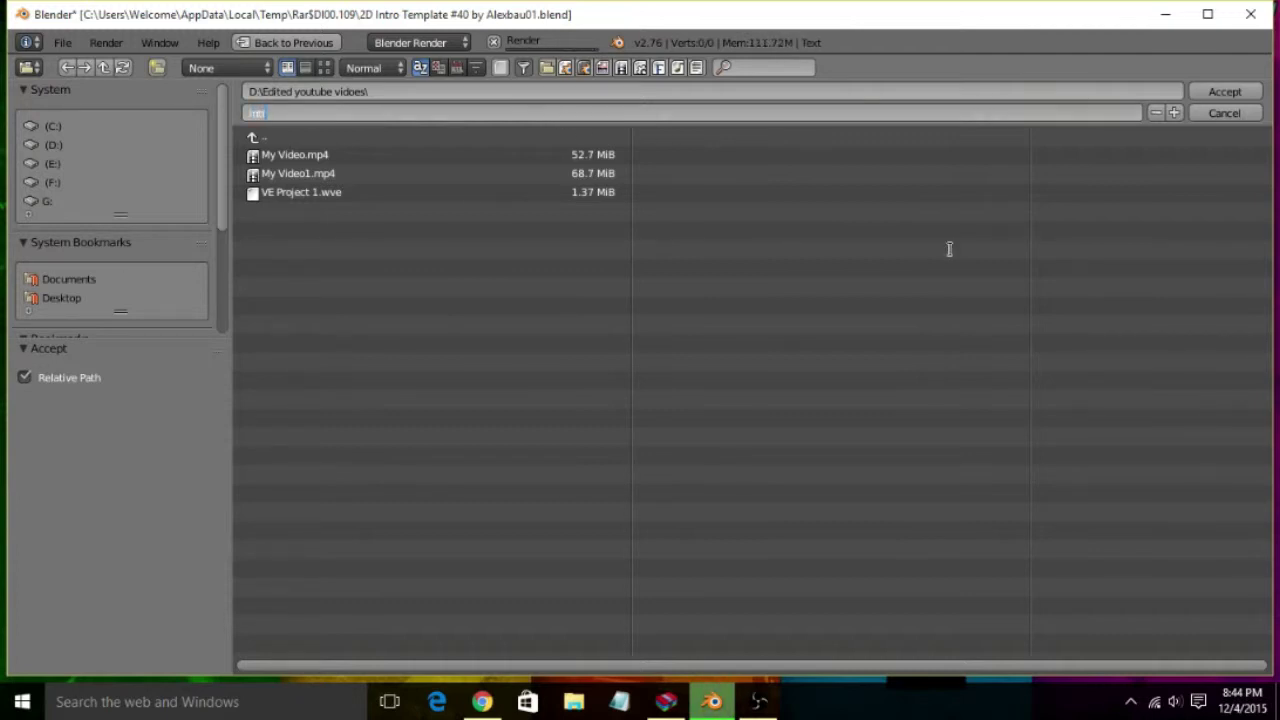
# Step: Accept D:\Edited youtube videoes\Intro as the render output path
pyautogui.click(1224, 92)
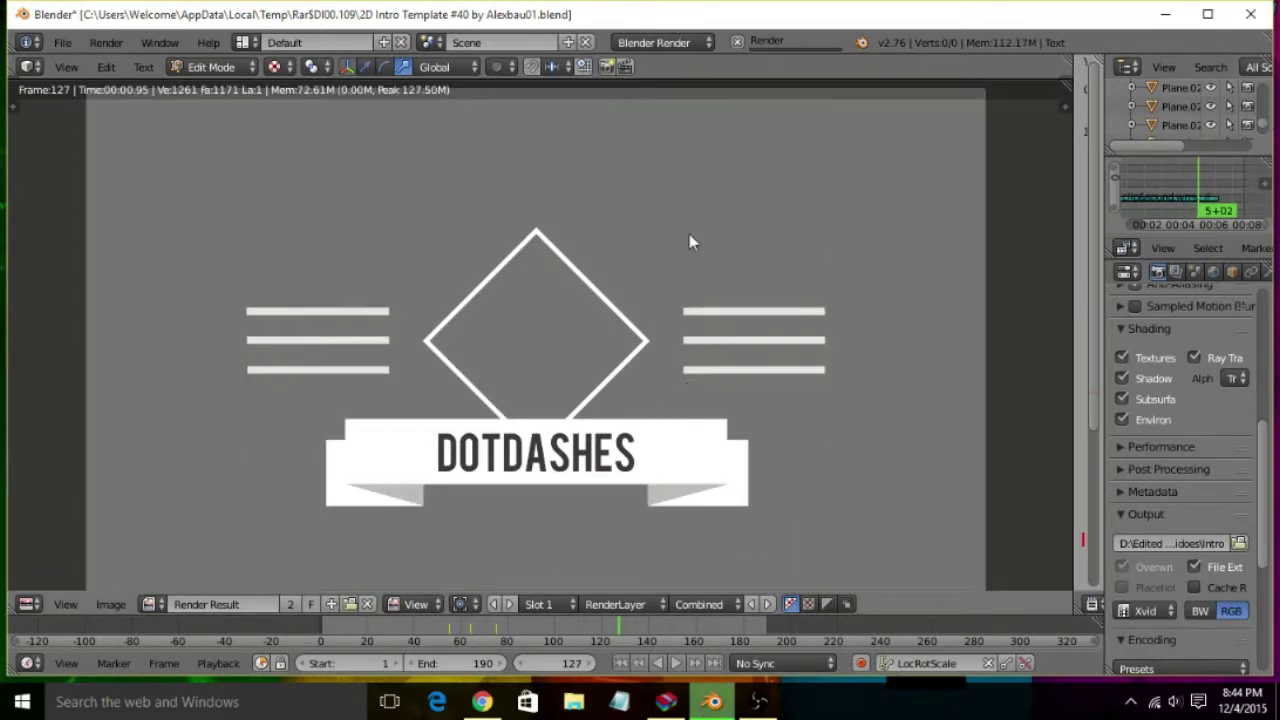